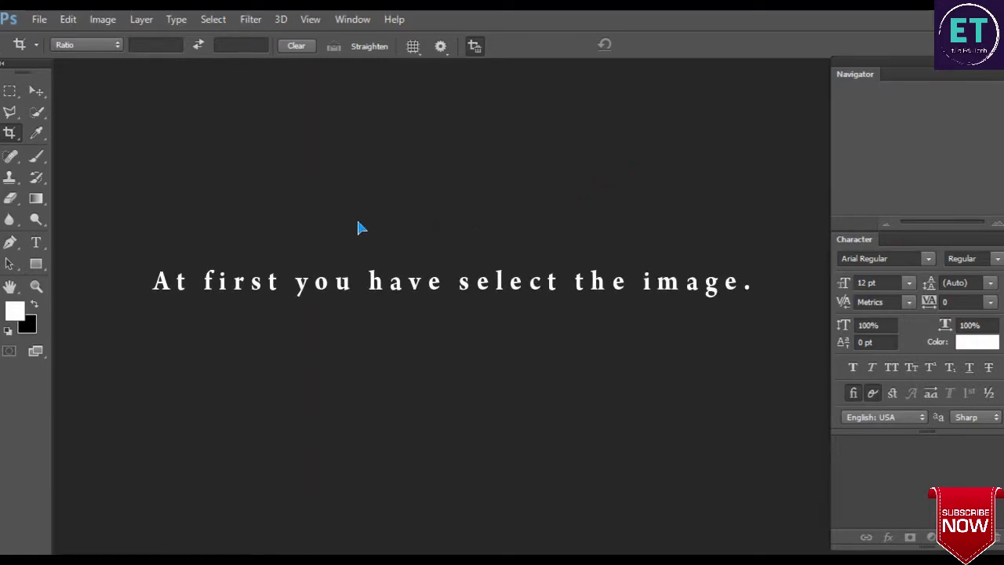
Open Photo 01 from the Desktop as a Photoshop document.
{"action": "left_click", "coordinate": [38, 19]}
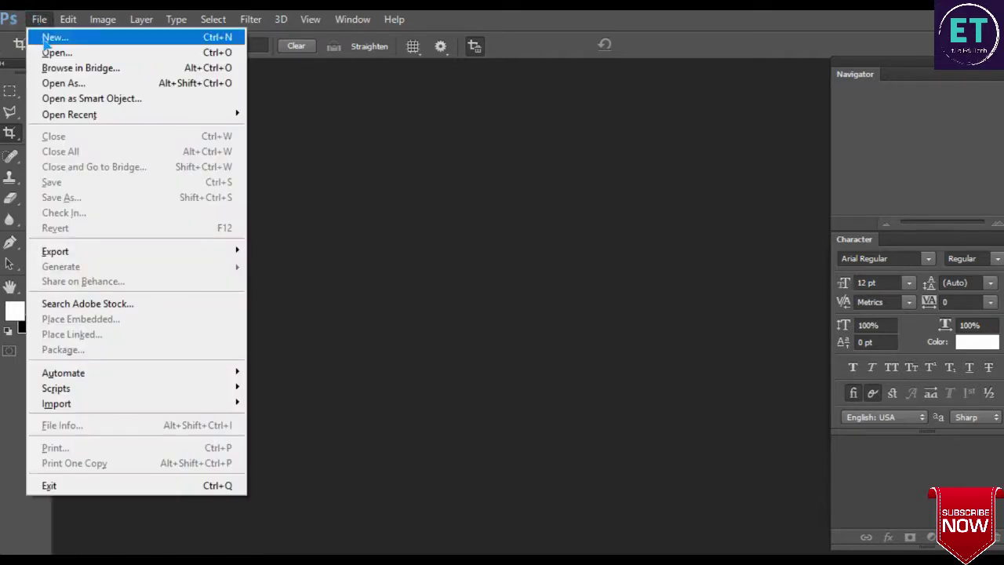
{"action": "left_click", "coordinate": [55, 52]}
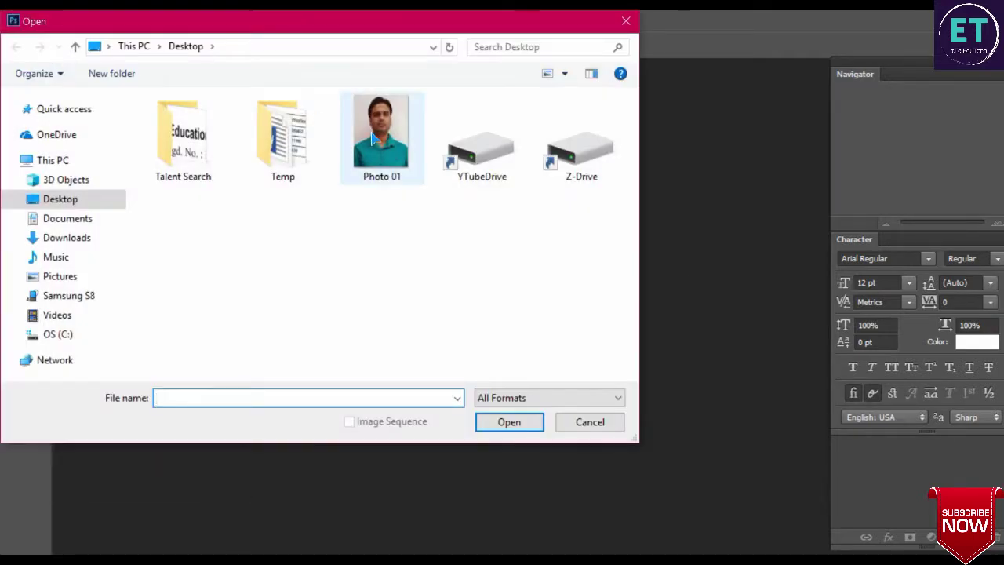
{"action": "left_click", "coordinate": [373, 138]}
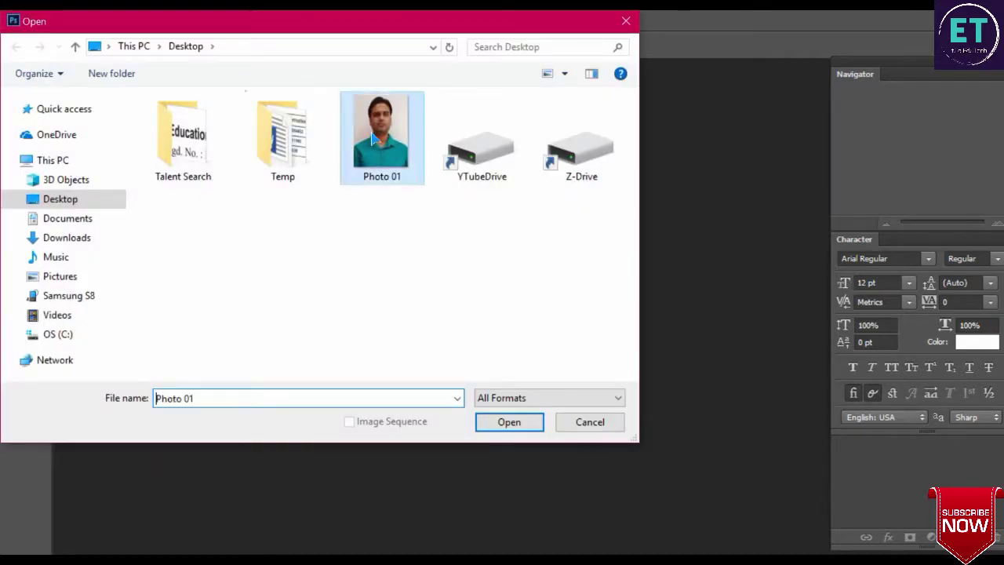
{"action": "left_click", "coordinate": [509, 422]}
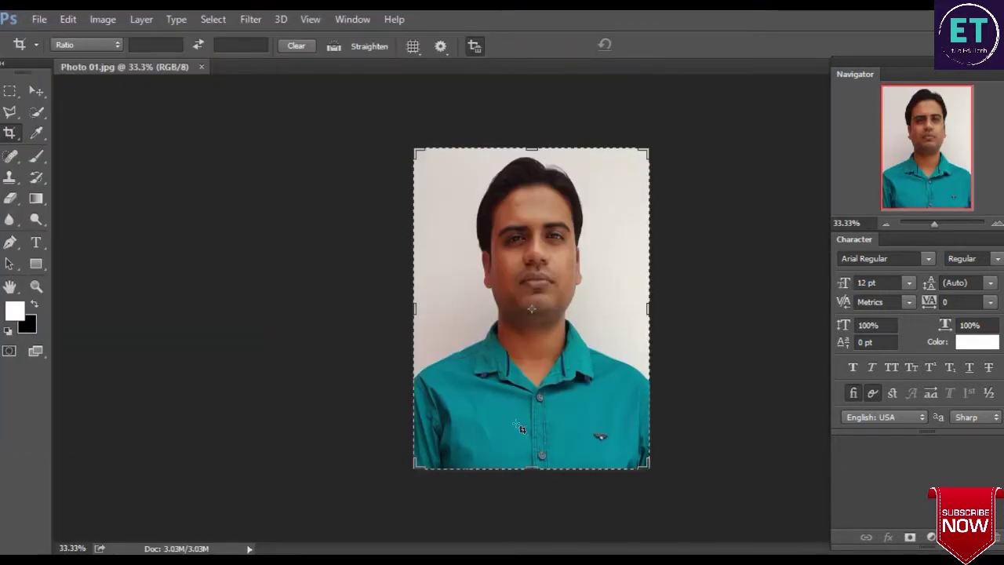
{"action": "left_click", "coordinate": [110, 28]}
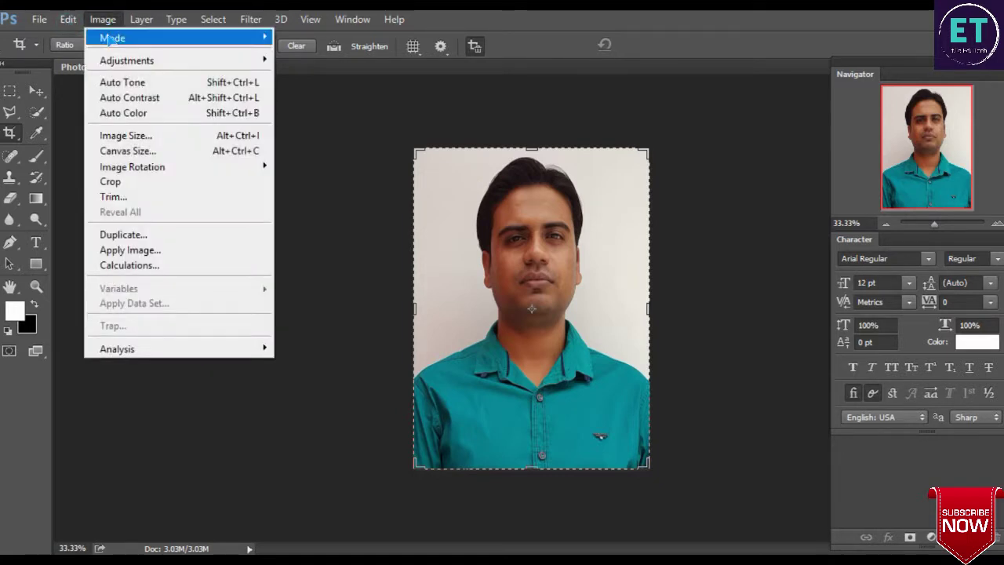
Set Image Size to 3.5 × 4.5 cm at 200 pixels/inch, giving 276 × 354 px.
{"action": "left_click", "coordinate": [135, 137]}
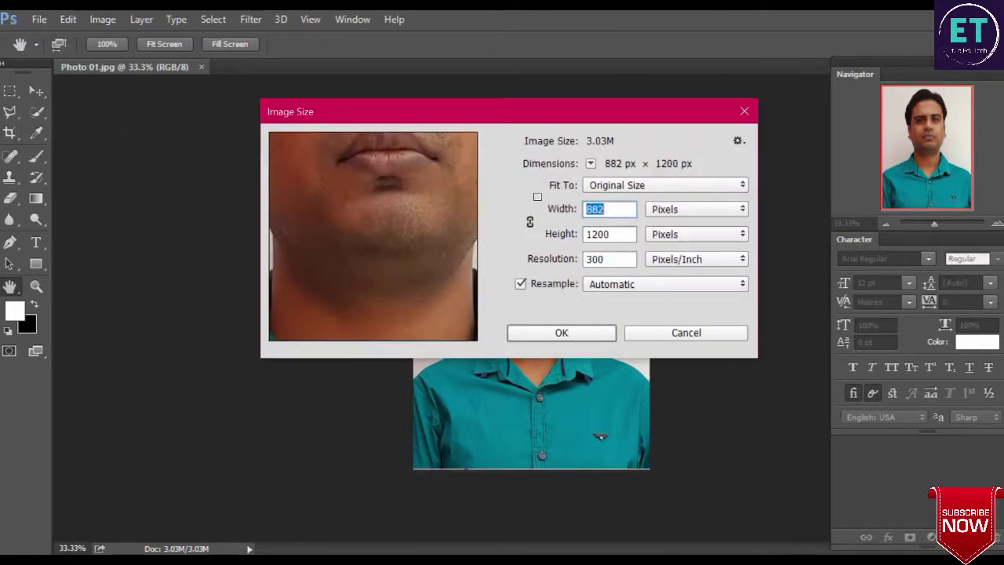
{"action": "left_click", "coordinate": [742, 213]}
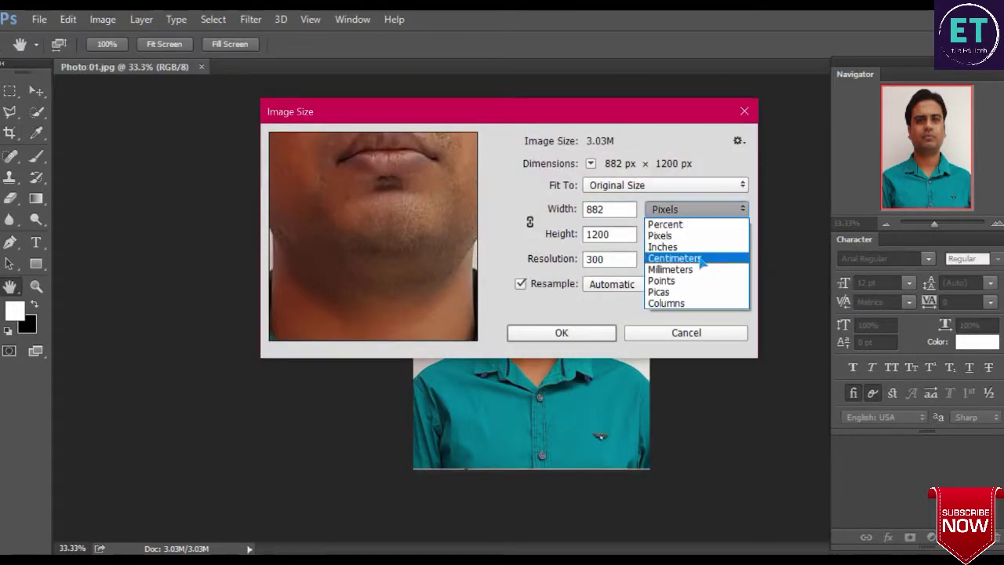
{"action": "left_click", "coordinate": [702, 259]}
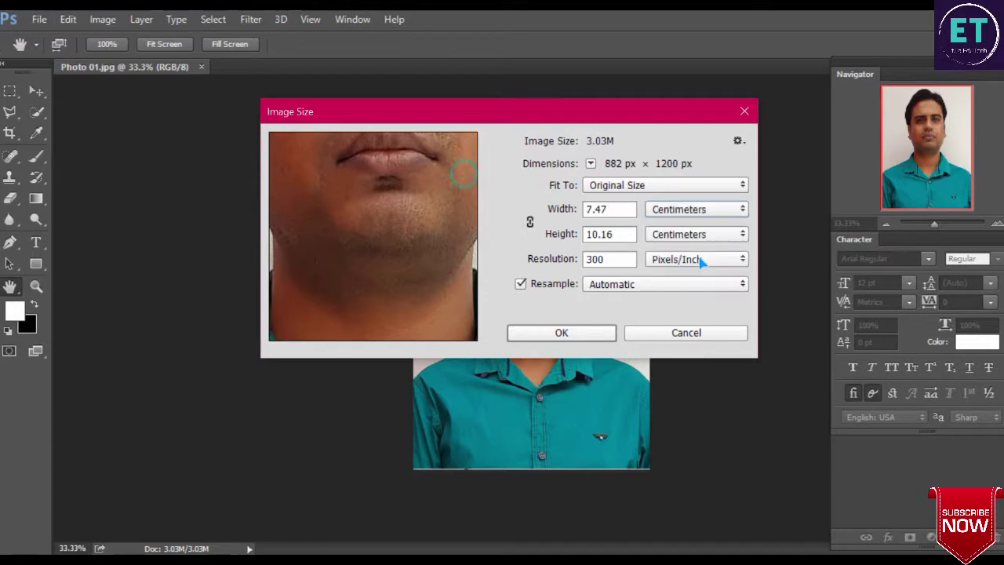
{"action": "left_click", "coordinate": [610, 203]}
{"action": "left_click_drag", "start_coordinate": [600, 202], "coordinate": [567, 202]}
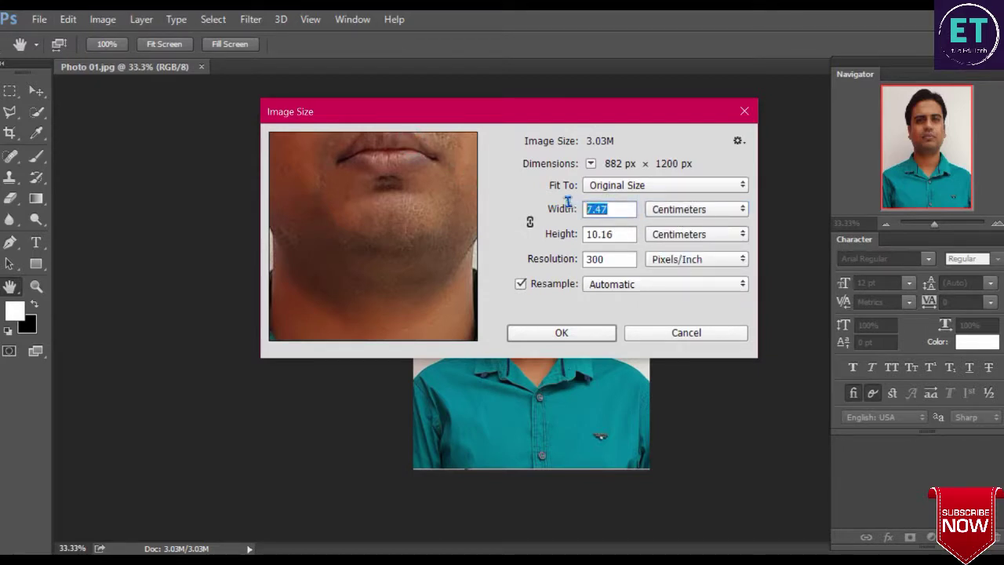
{"action": "type", "text": "3"}
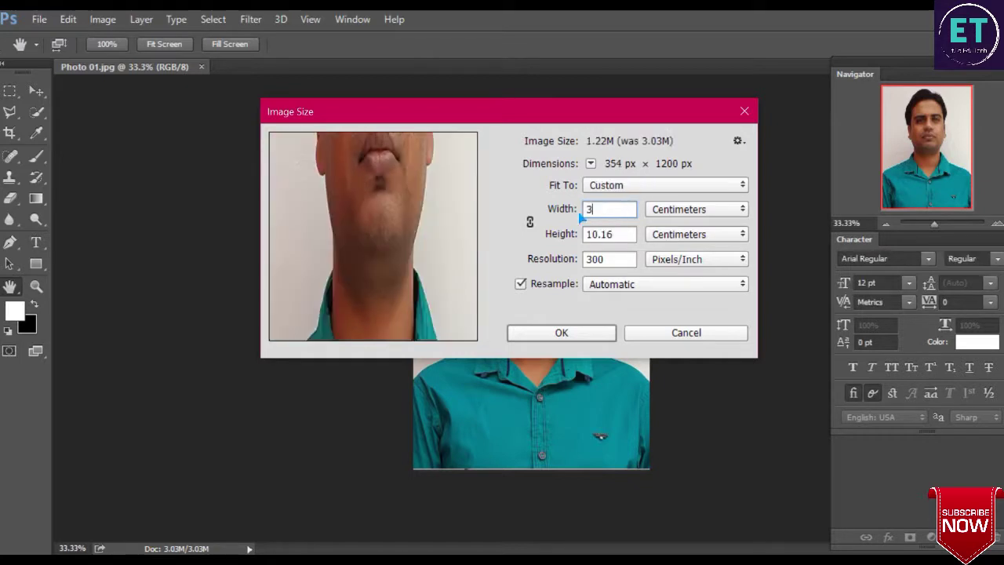
{"action": "type", "text": ".5"}
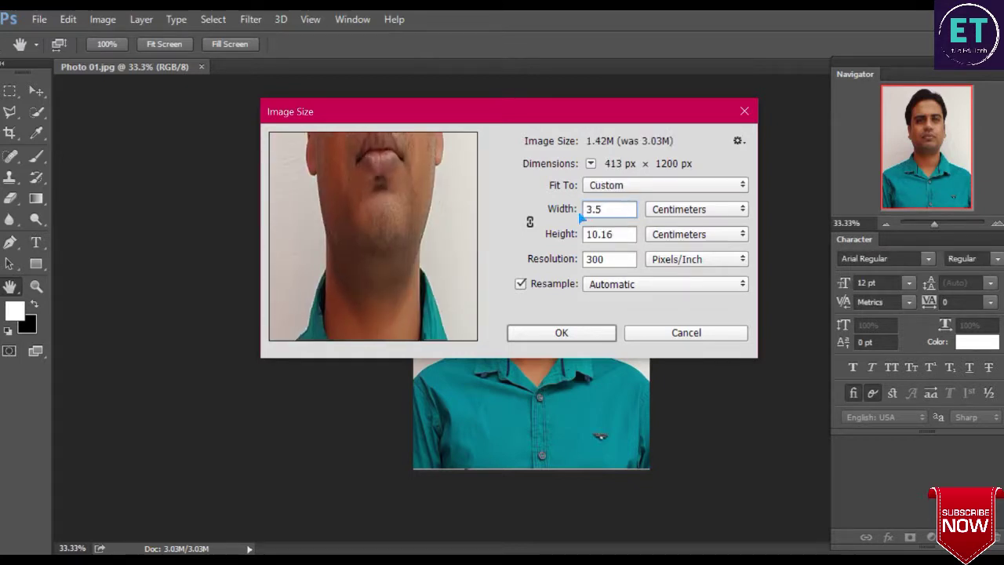
{"action": "left_click_drag", "start_coordinate": [609, 234], "coordinate": [573, 234]}
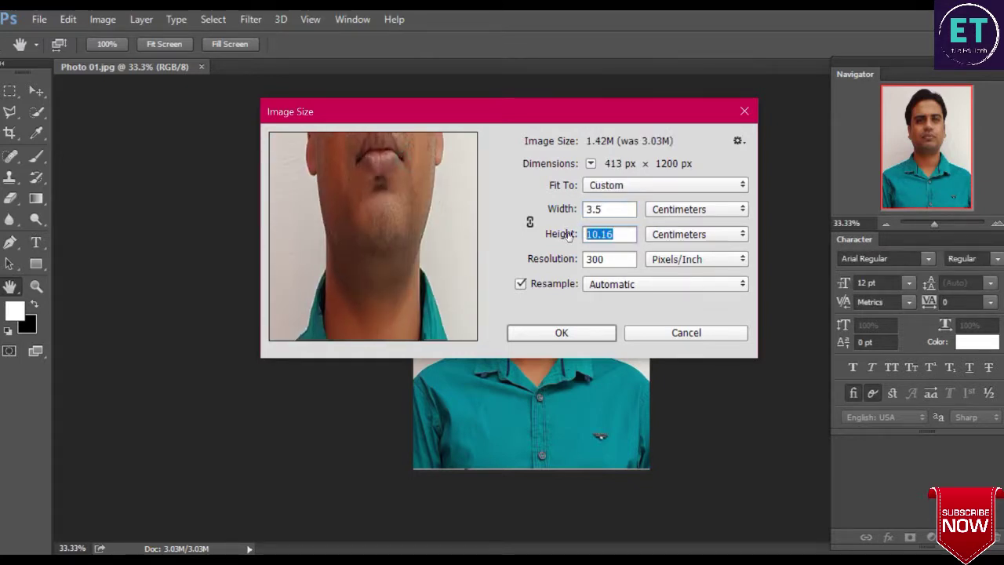
{"action": "type", "text": "4."}
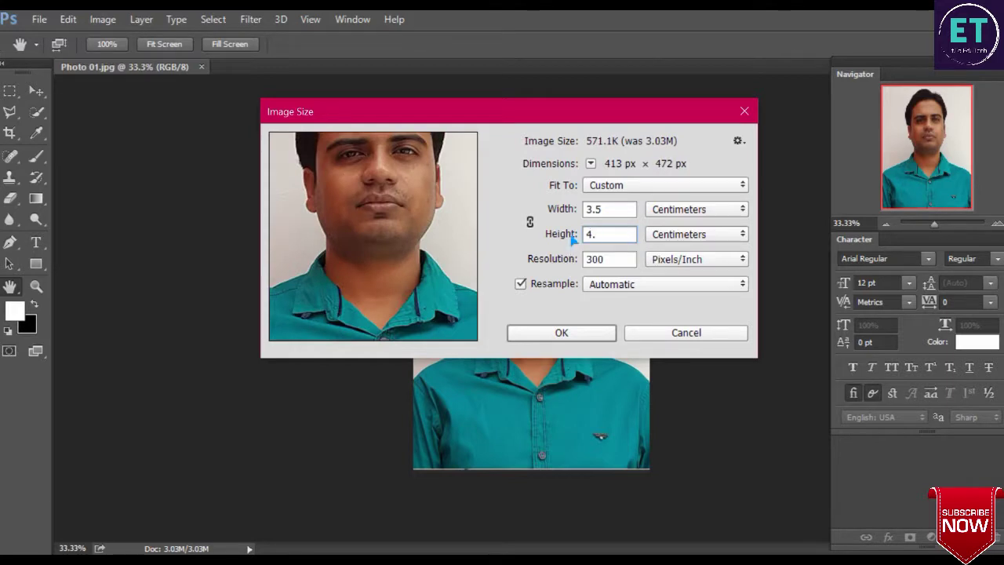
{"action": "type", "text": "5"}
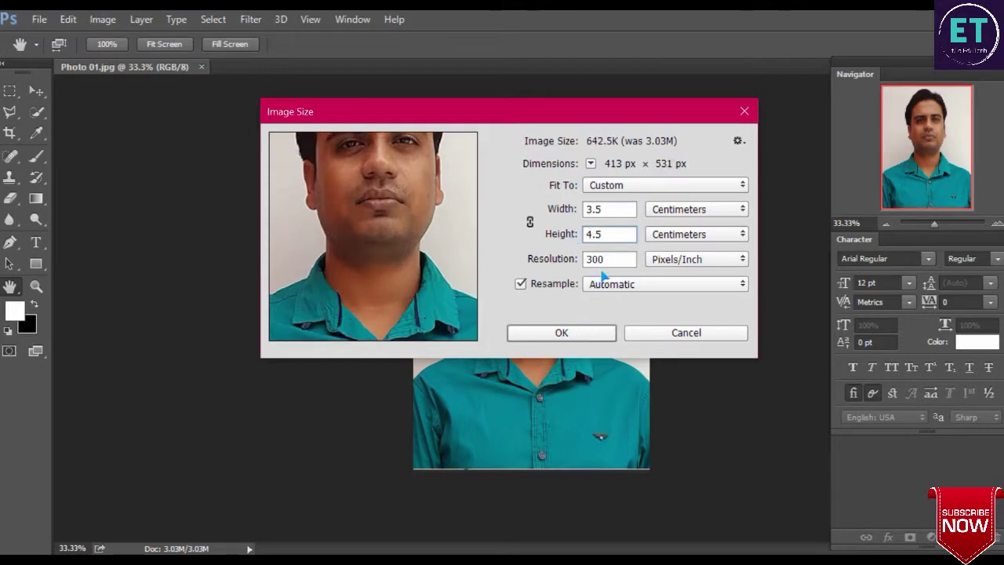
{"action": "left_click_drag", "start_coordinate": [608, 259], "coordinate": [585, 260]}
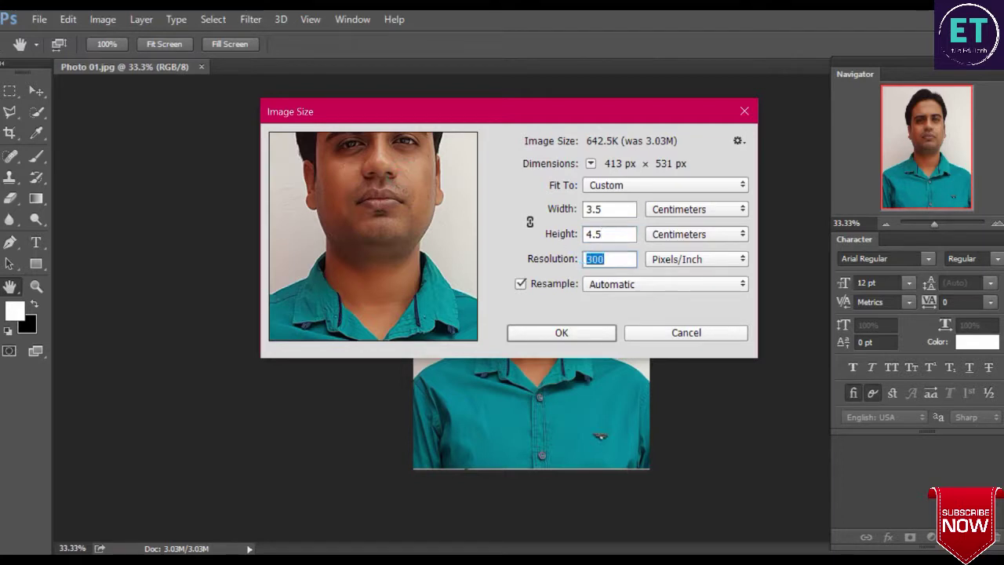
{"action": "type", "text": "200"}
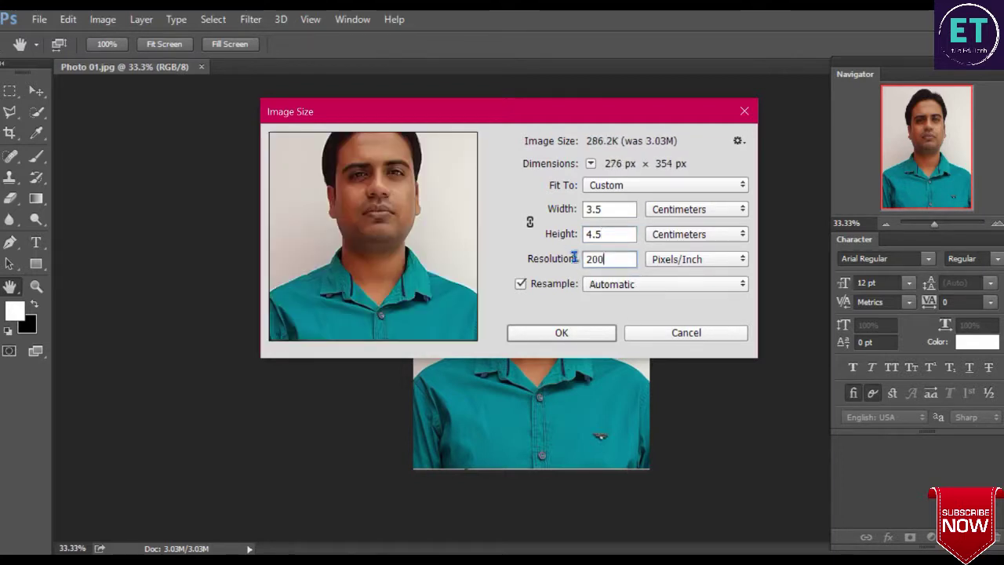
{"action": "left_click", "coordinate": [594, 334]}
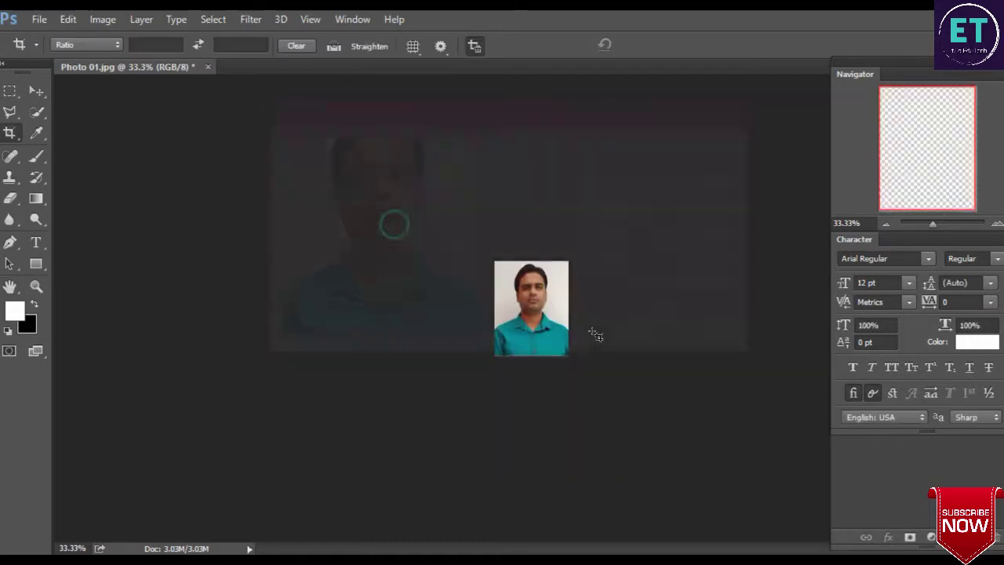
Zoom in on the resized photo to 100%.
{"action": "left_click", "coordinate": [997, 225]}
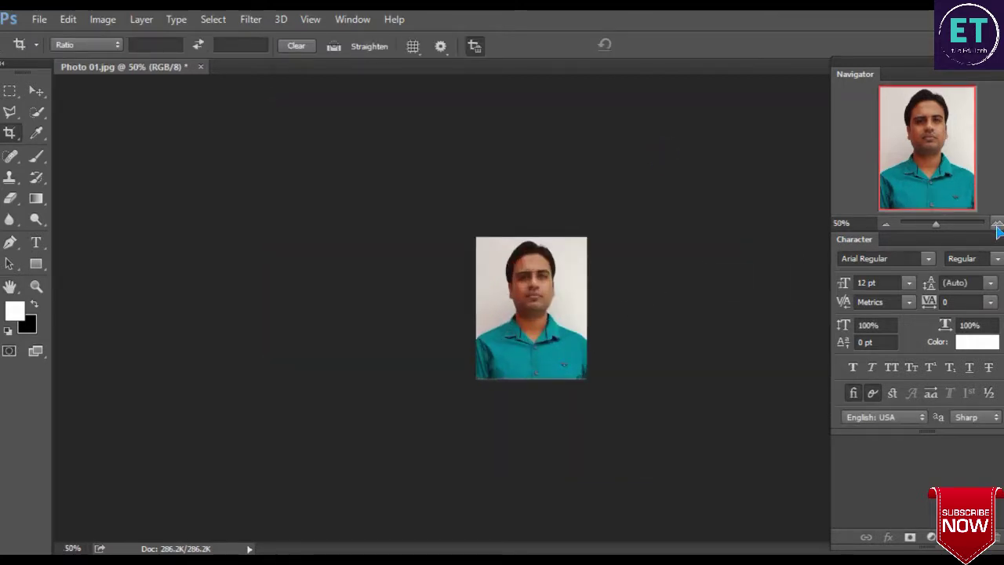
{"action": "left_click", "coordinate": [997, 225]}
{"action": "left_click", "coordinate": [997, 225]}
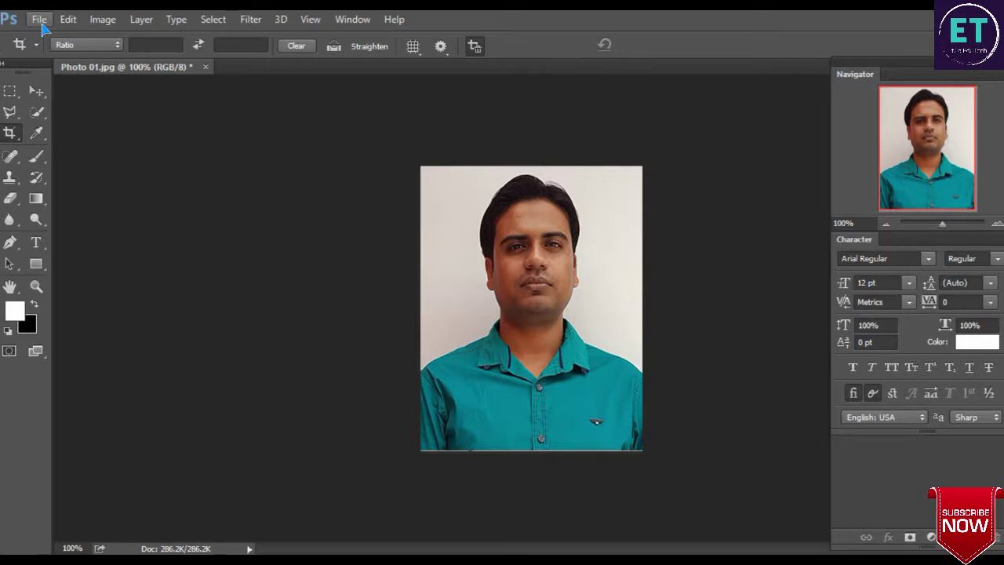
In Save for Web, set JPEG quality 20 and save as Photo-01 on the Desktop.
{"action": "left_click", "coordinate": [40, 19]}
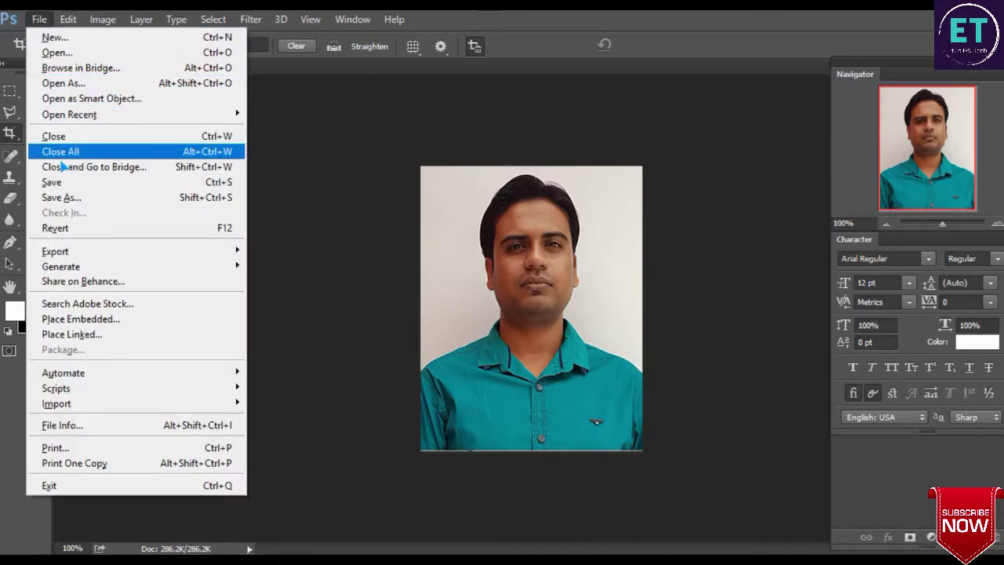
{"action": "mouse_move", "coordinate": [56, 251]}
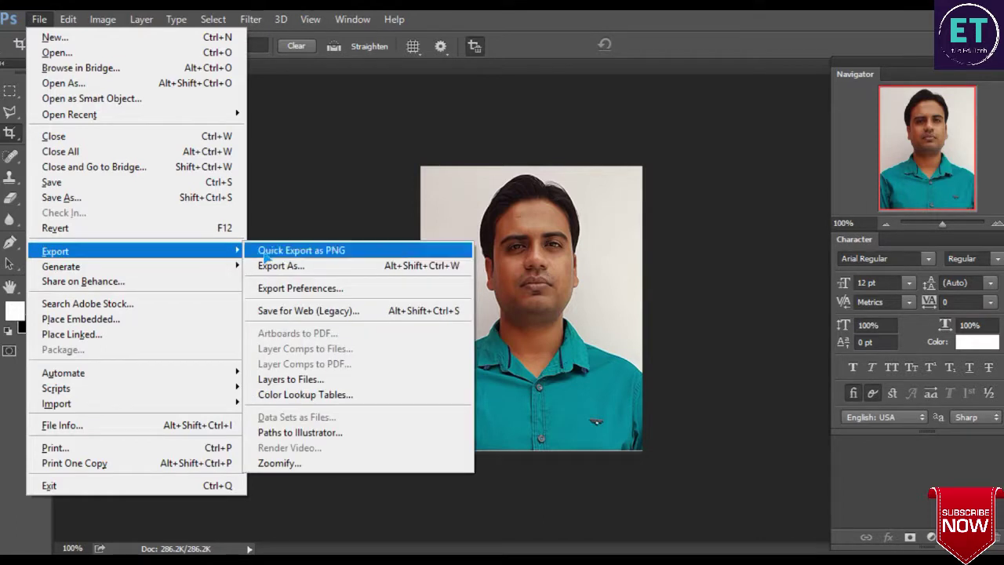
{"action": "left_click", "coordinate": [308, 313]}
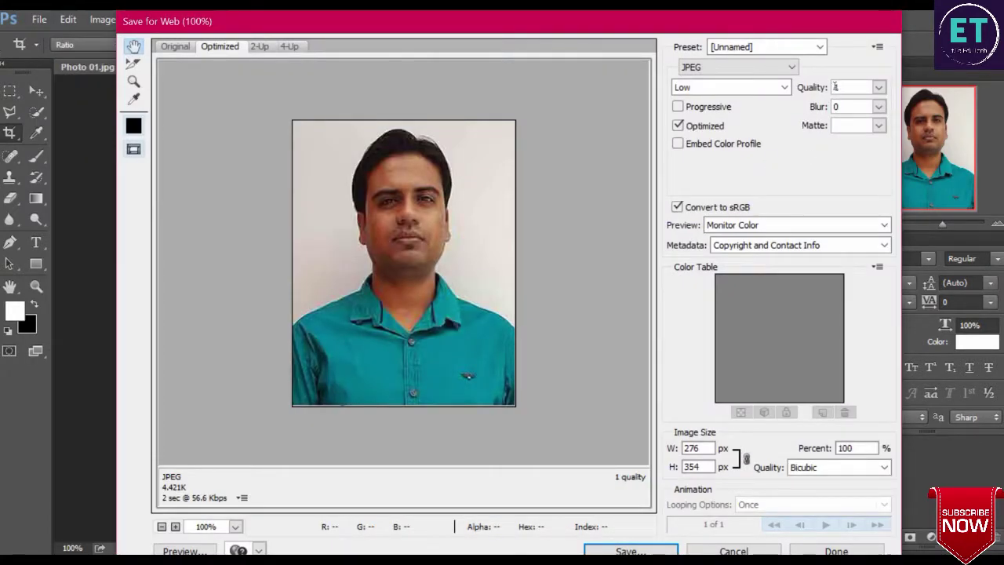
{"action": "left_click", "coordinate": [785, 87]}
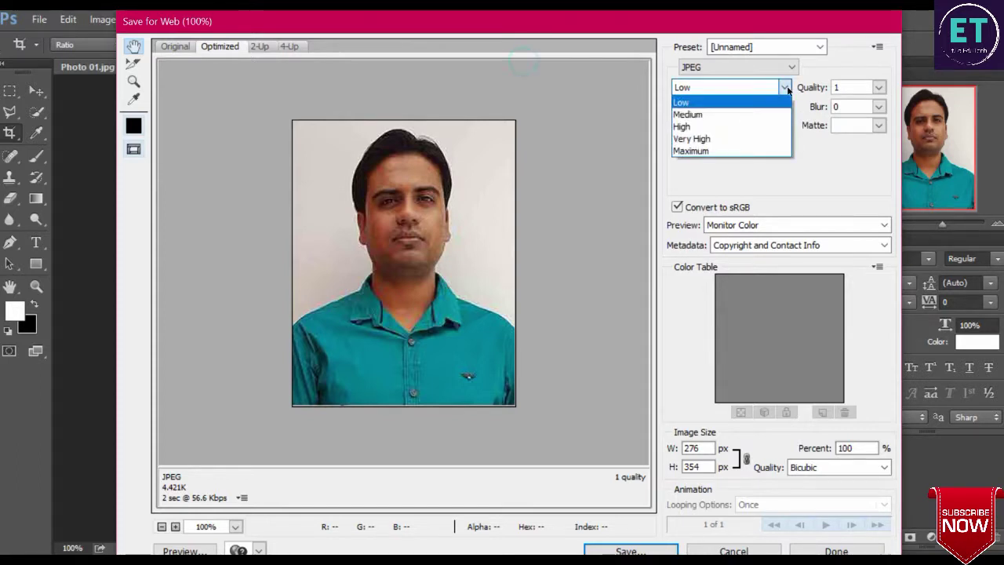
{"action": "left_click", "coordinate": [850, 83]}
{"action": "type", "text": "0"}
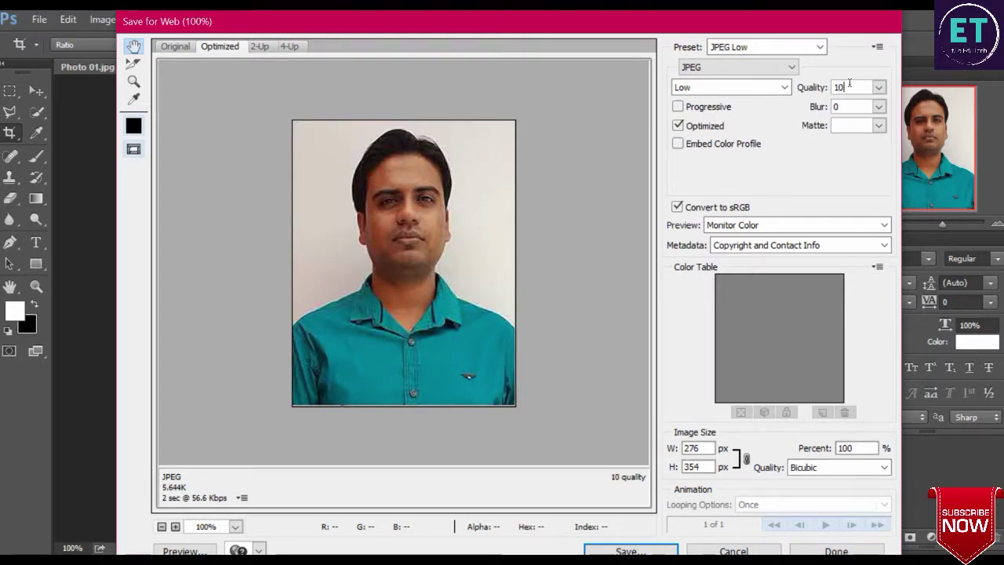
{"action": "key", "text": "BackSpace"}
{"action": "key", "text": "BackSpace"}
{"action": "type", "text": "15"}
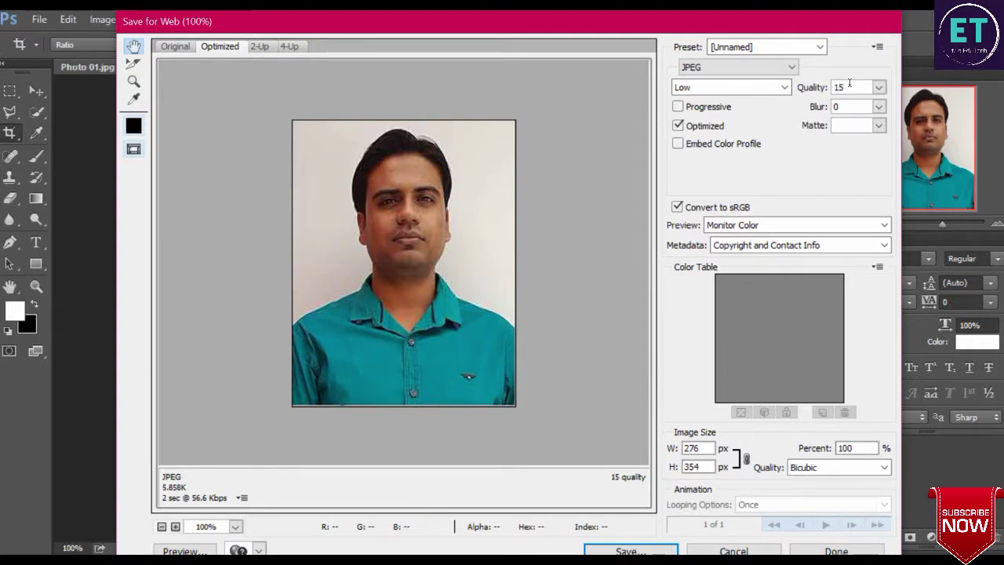
{"action": "key", "text": "BackSpace"}
{"action": "key", "text": "BackSpace"}
{"action": "type", "text": "20"}
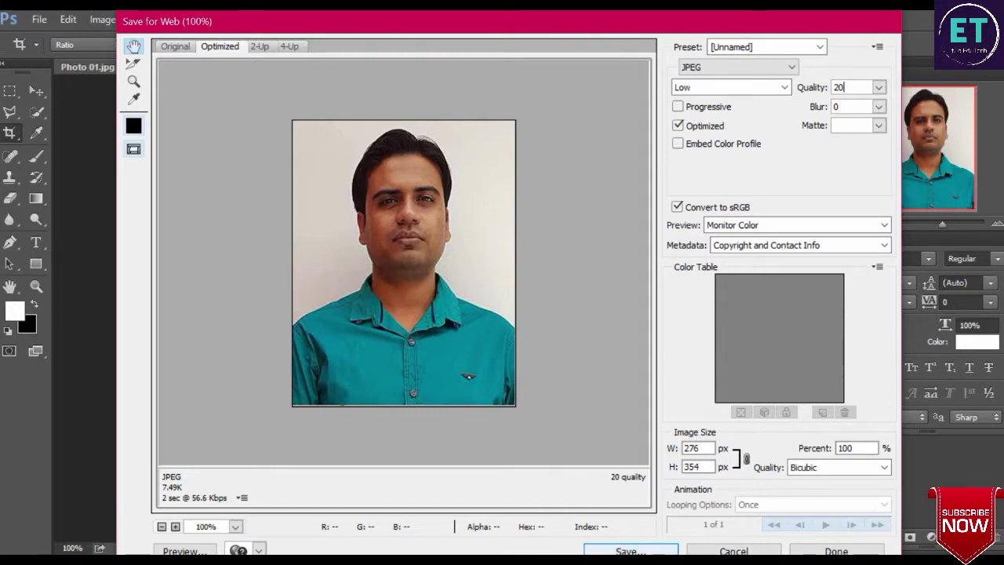
{"action": "left_click", "coordinate": [631, 551]}
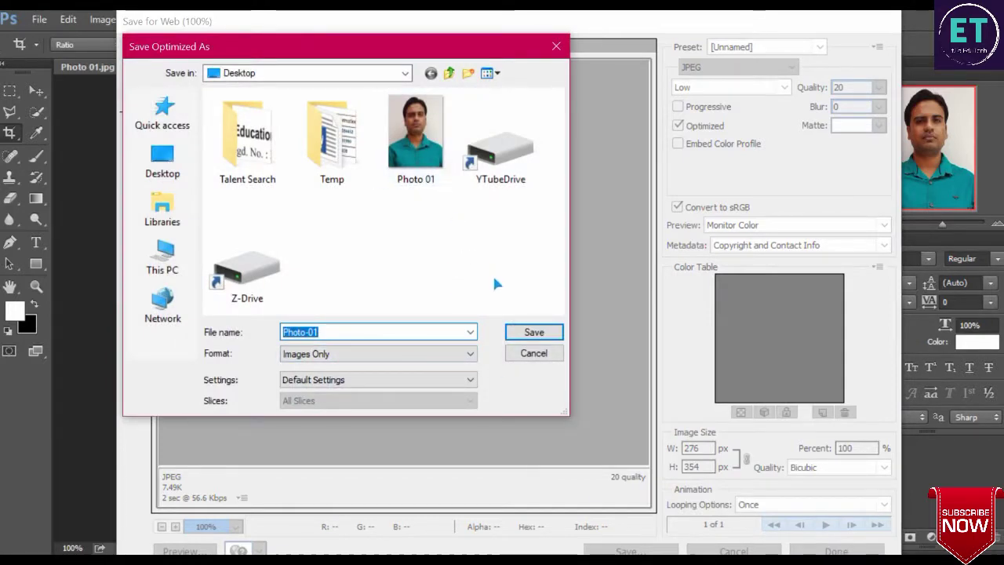
{"action": "left_click", "coordinate": [531, 332]}
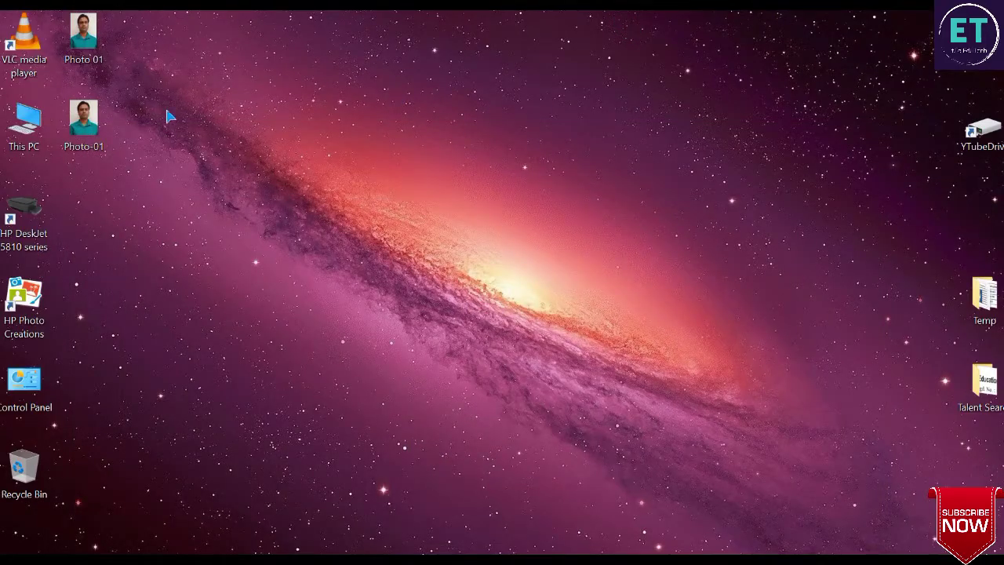
Confirm in Properties that Photo-01 is 8.45 KB, then return to Photoshop.
{"action": "right_click", "coordinate": [93, 130]}
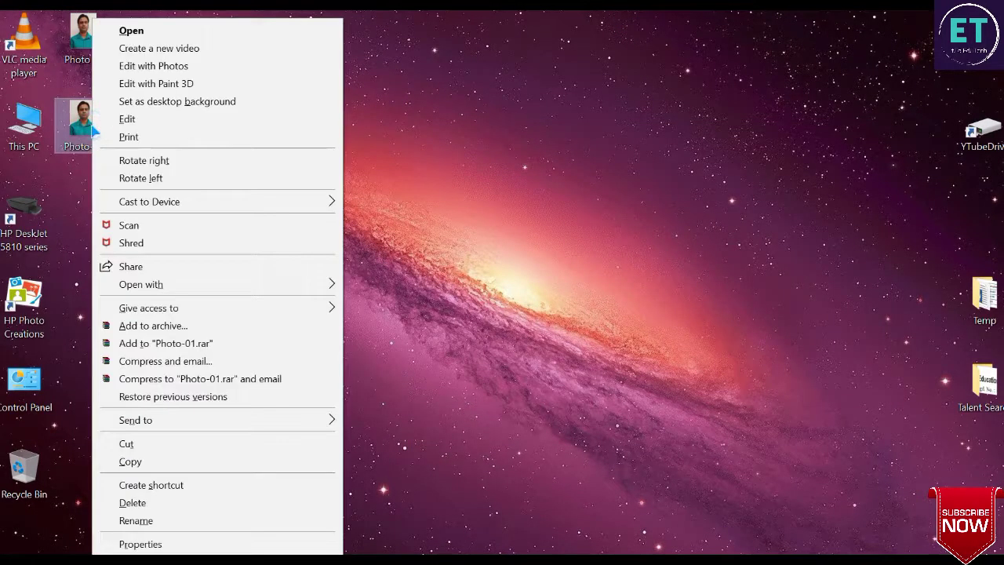
{"action": "left_click", "coordinate": [155, 547]}
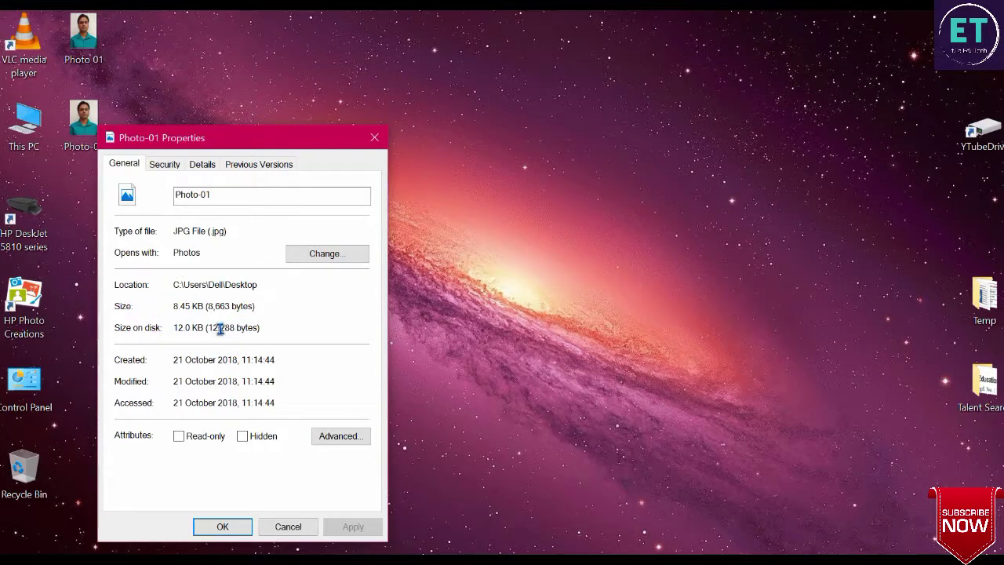
{"action": "left_click", "coordinate": [228, 526]}
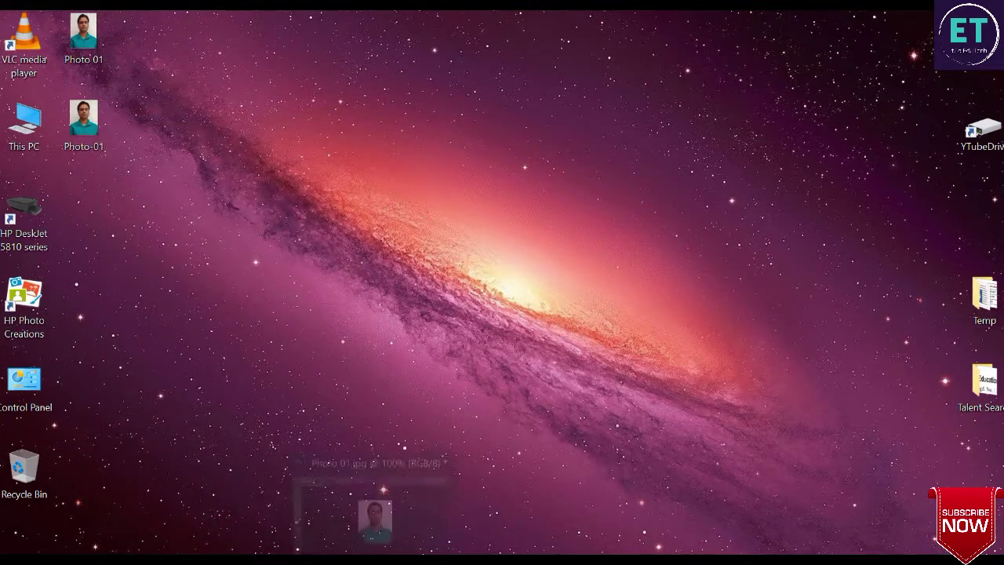
{"action": "left_click", "coordinate": [372, 518]}
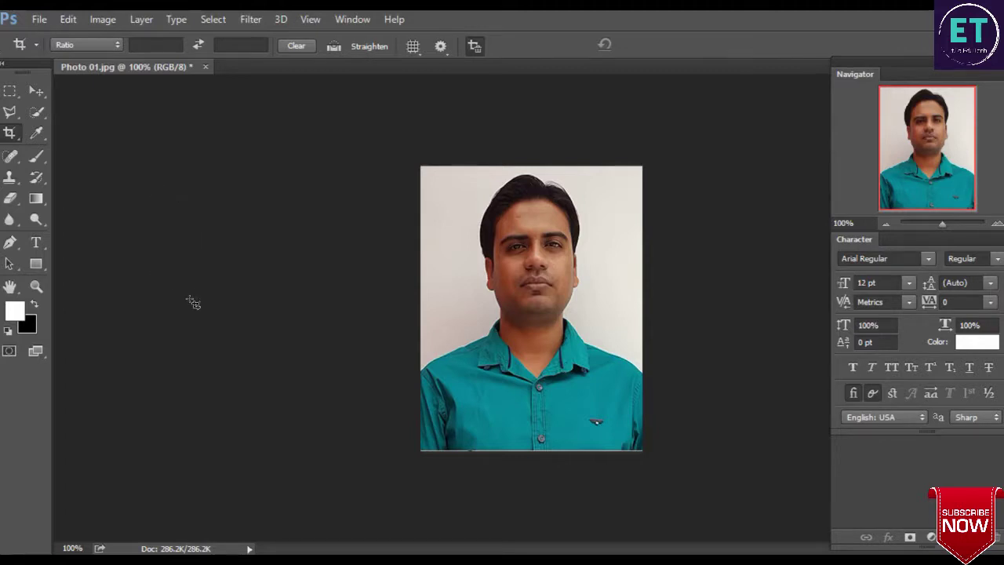
Use Save for Web (Legacy) at JPEG quality 10, saving as Photo-02 on the Desktop.
{"action": "left_click", "coordinate": [41, 21]}
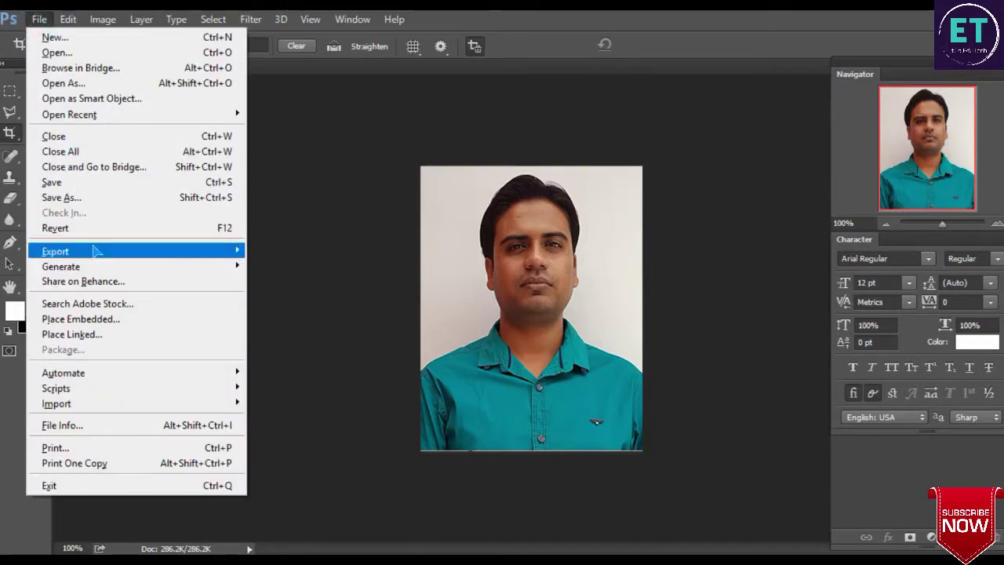
{"action": "mouse_move", "coordinate": [55, 251]}
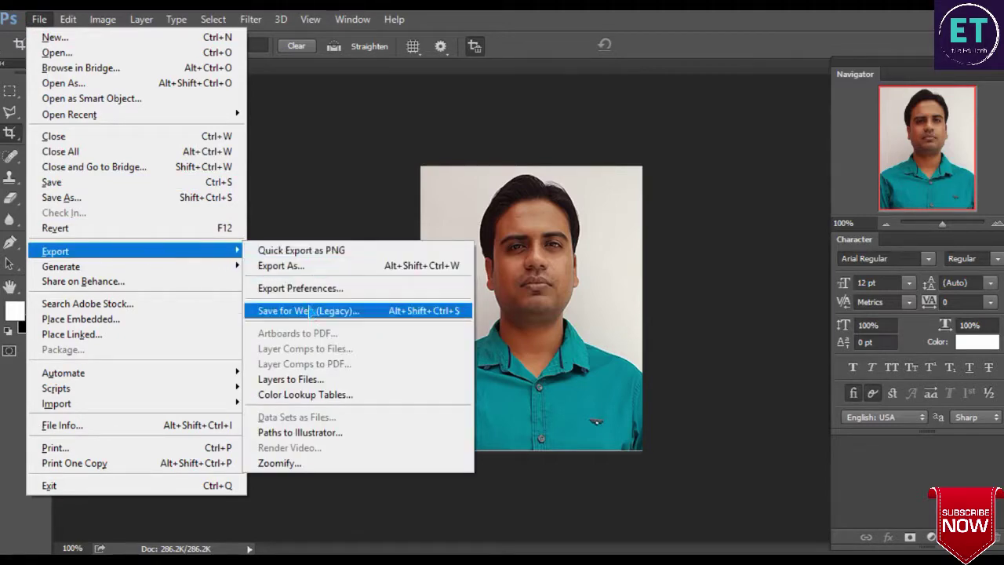
{"action": "left_click", "coordinate": [311, 313]}
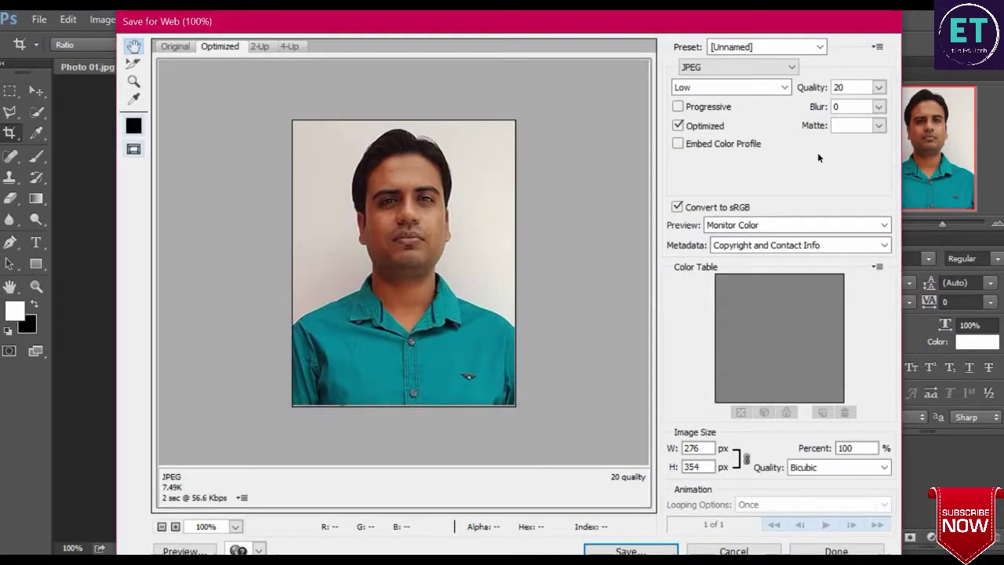
{"action": "double_click", "coordinate": [851, 86]}
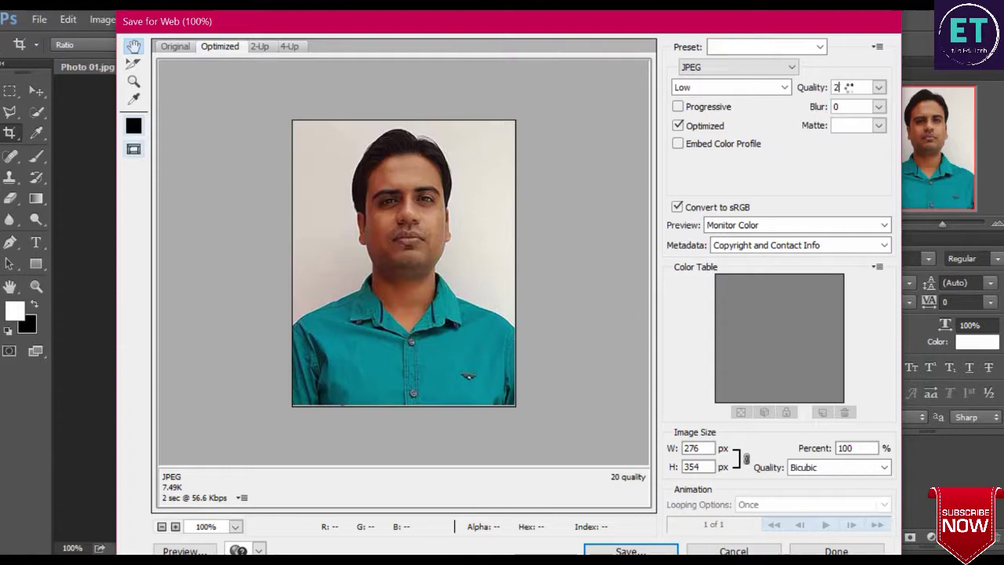
{"action": "key", "text": "BackSpace"}
{"action": "type", "text": "1"}
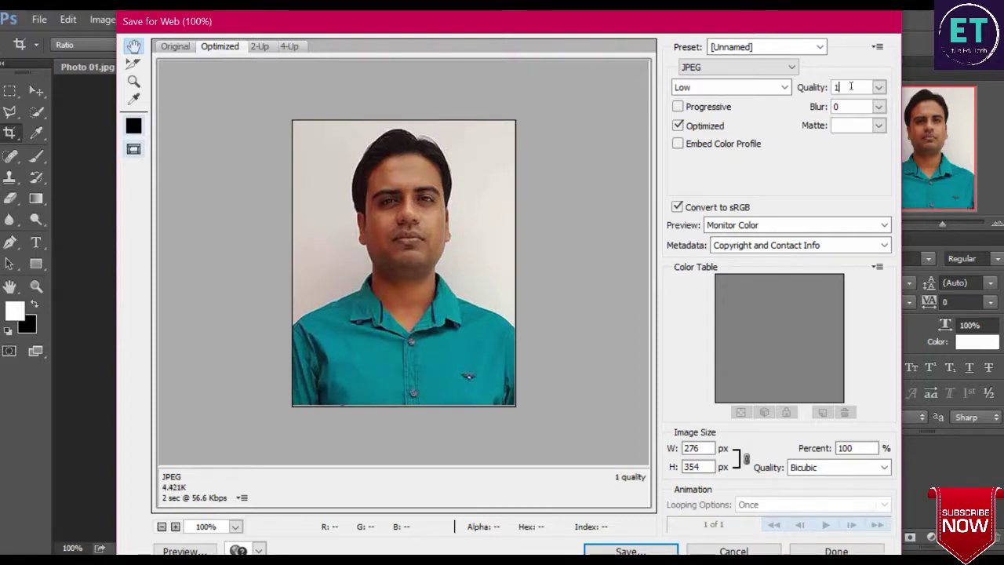
{"action": "type", "text": "0"}
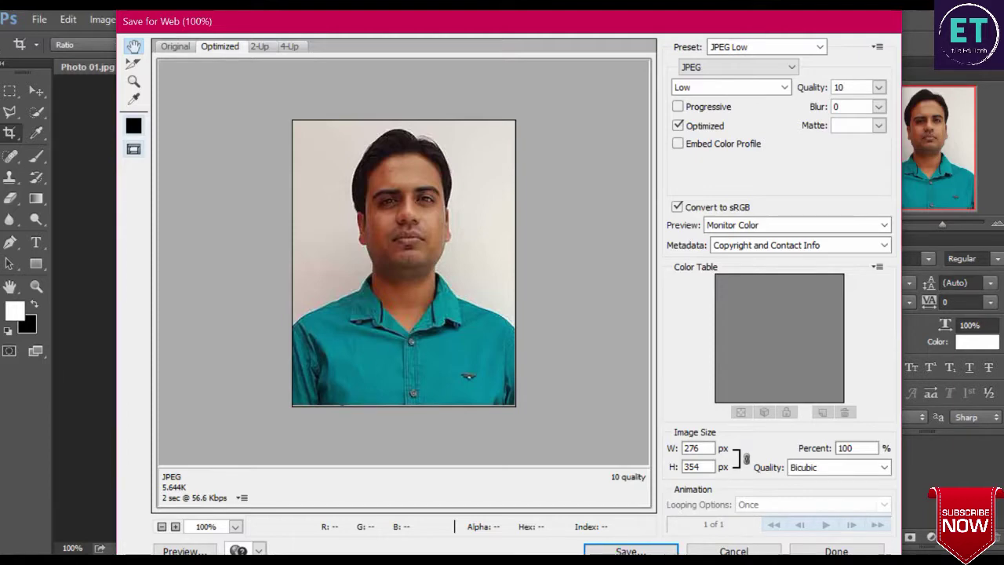
{"action": "left_click", "coordinate": [631, 551]}
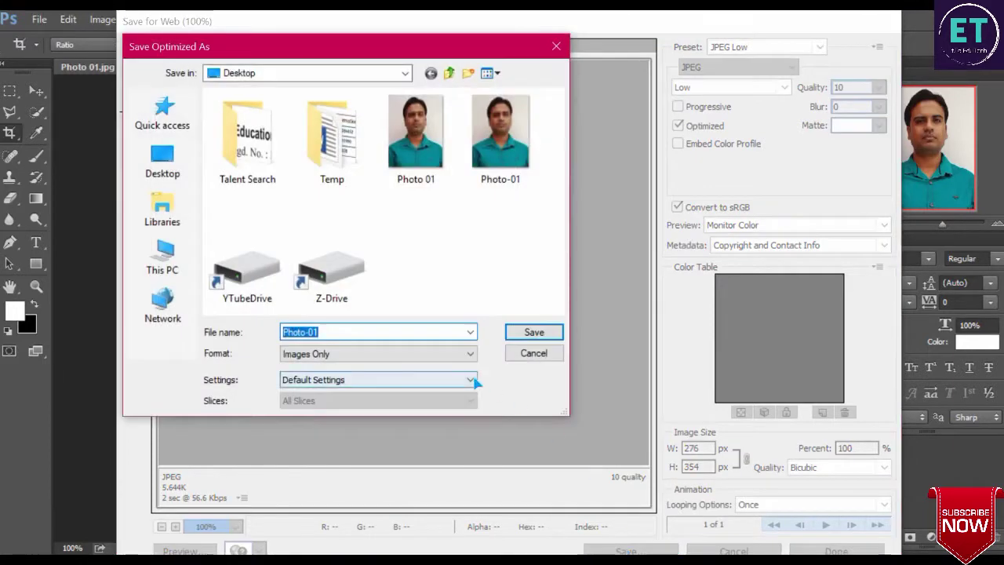
{"action": "left_click", "coordinate": [342, 321]}
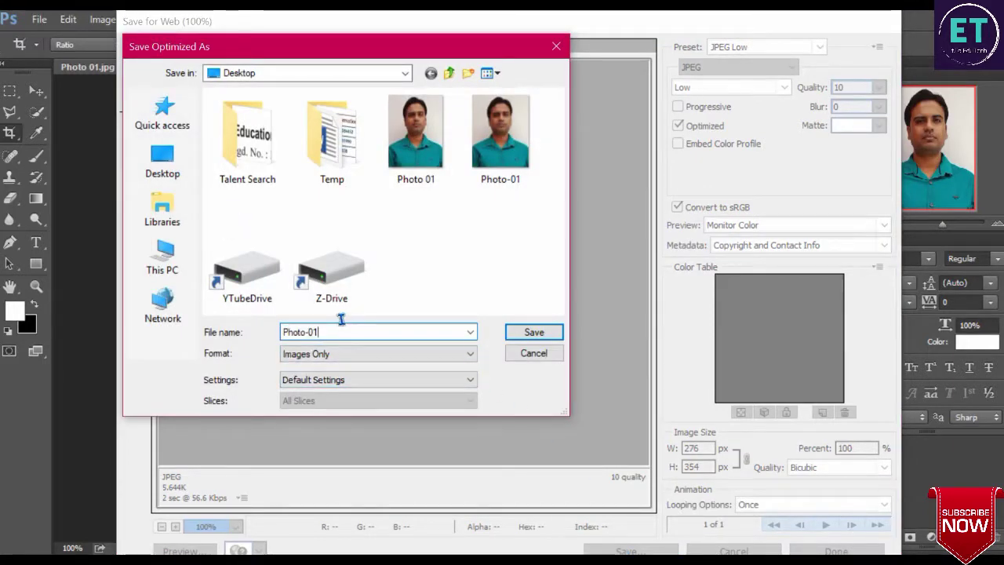
{"action": "key", "text": "BackSpace"}
{"action": "type", "text": "2"}
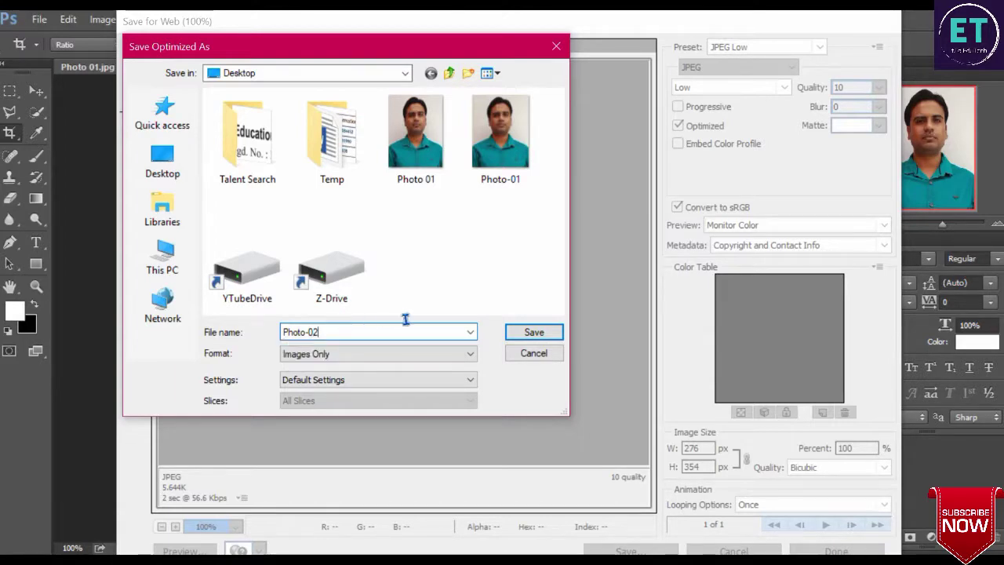
{"action": "left_click", "coordinate": [526, 334]}
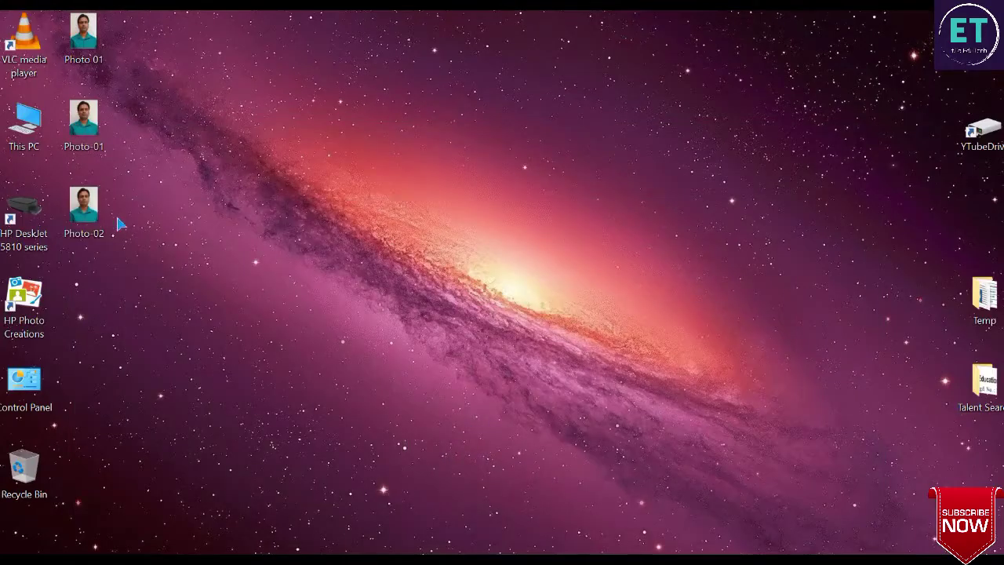
{"action": "right_click", "coordinate": [86, 211]}
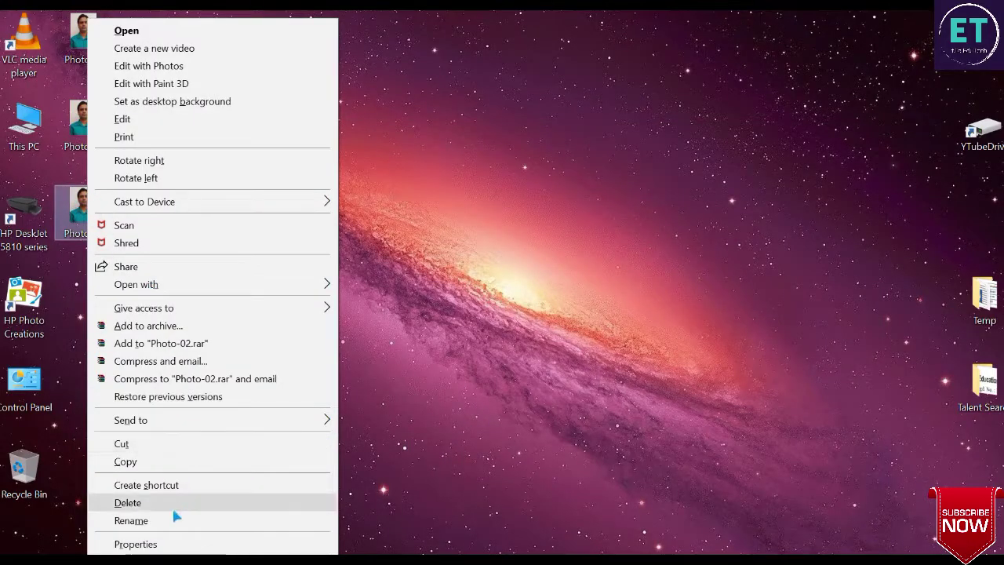
{"action": "left_click", "coordinate": [164, 544]}
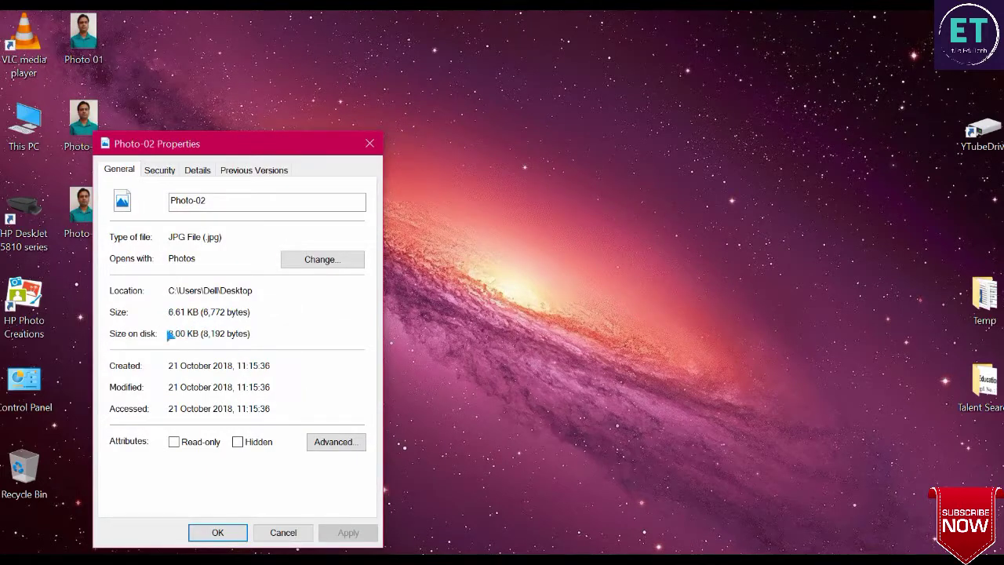
{"action": "left_click", "coordinate": [222, 539]}
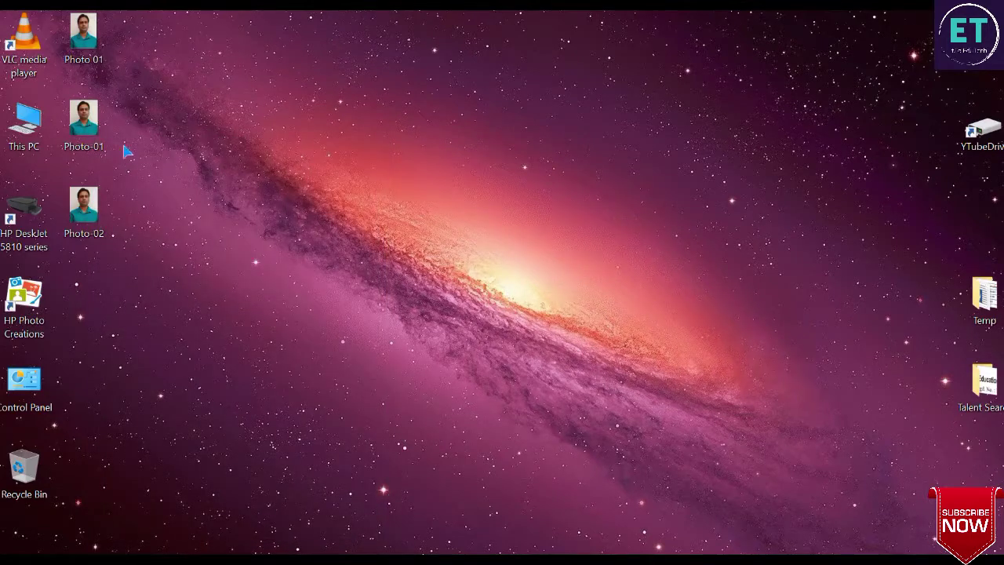
Open original Photo 01 in Photos and step forward through Photo-01 to Photo-02.
{"action": "double_click", "coordinate": [101, 48]}
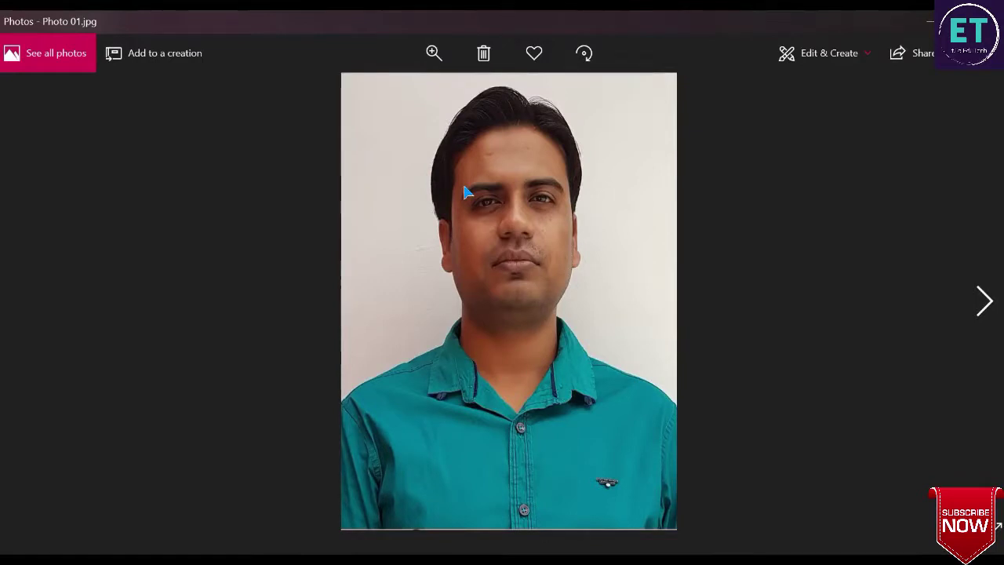
{"action": "left_click", "coordinate": [989, 304]}
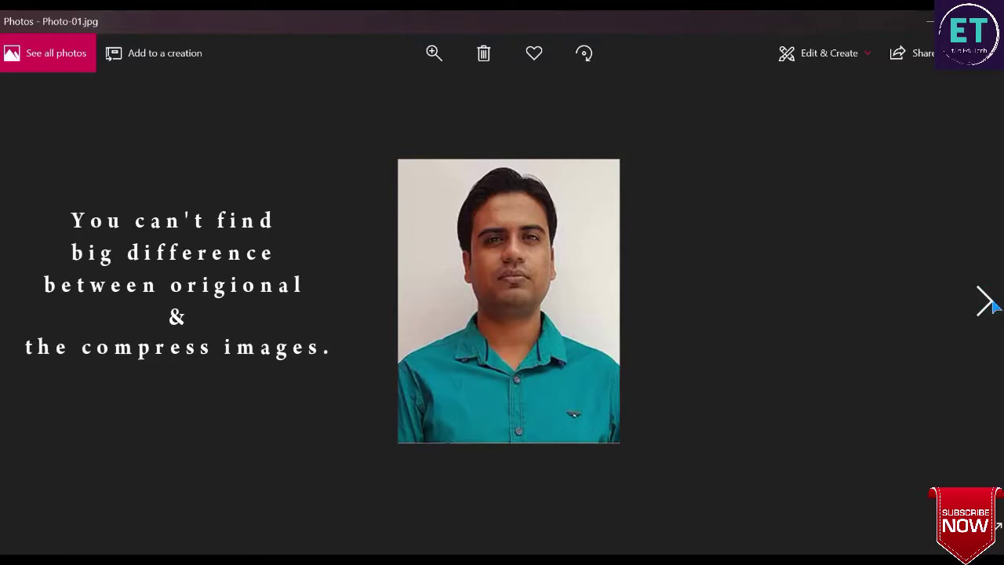
{"action": "left_click", "coordinate": [993, 306]}
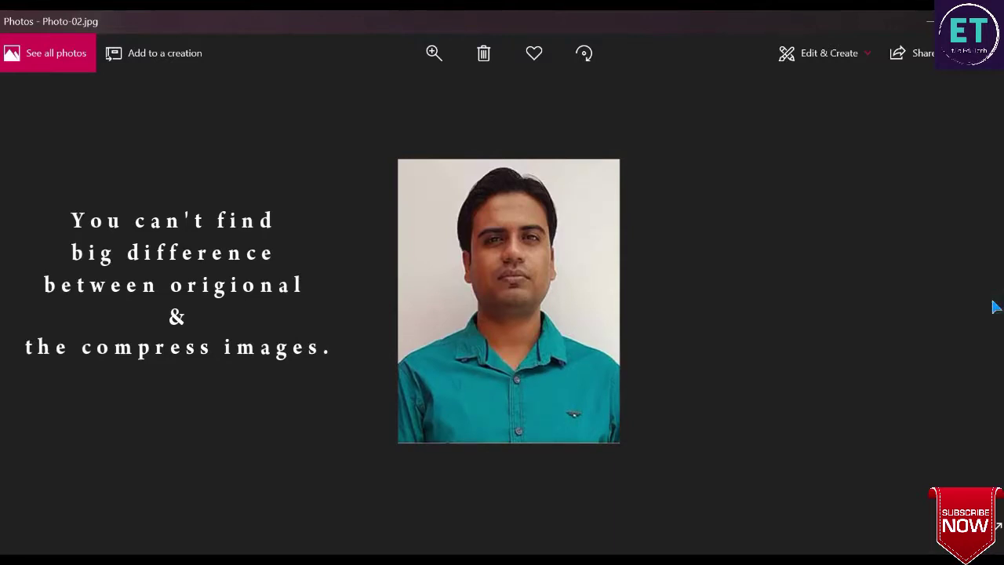